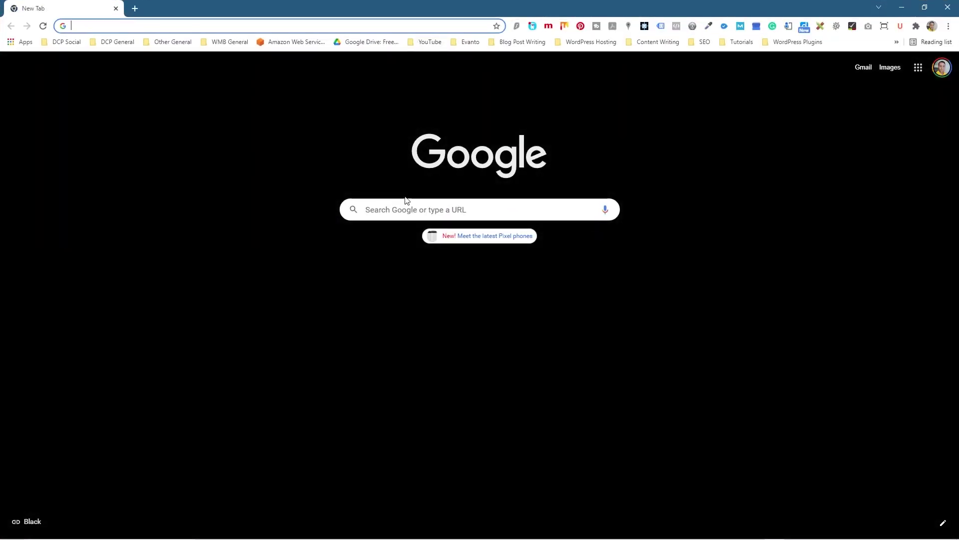
Search Google for 'open office' and open the 'Apache OpenOffice - Official Site' result.
click(407, 210)
text(open of)
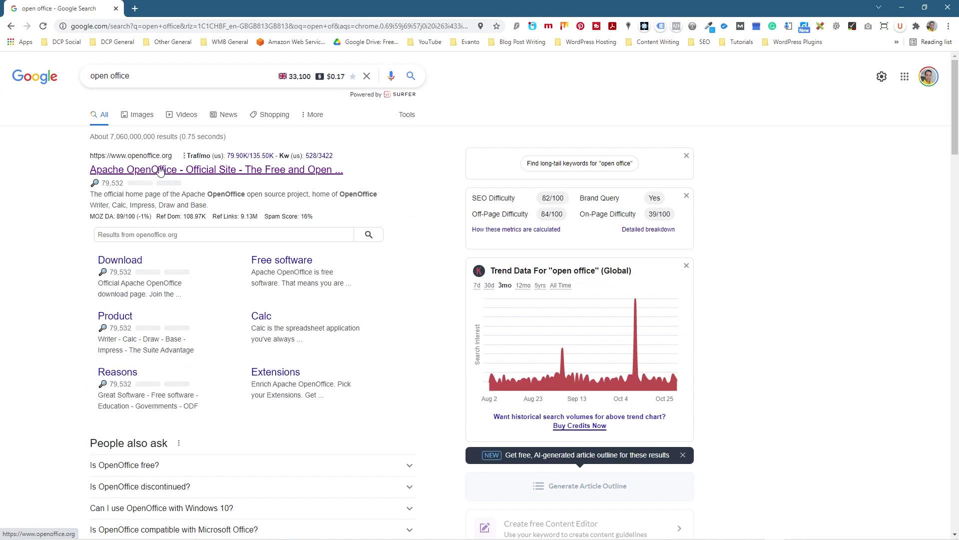
click(285, 171)
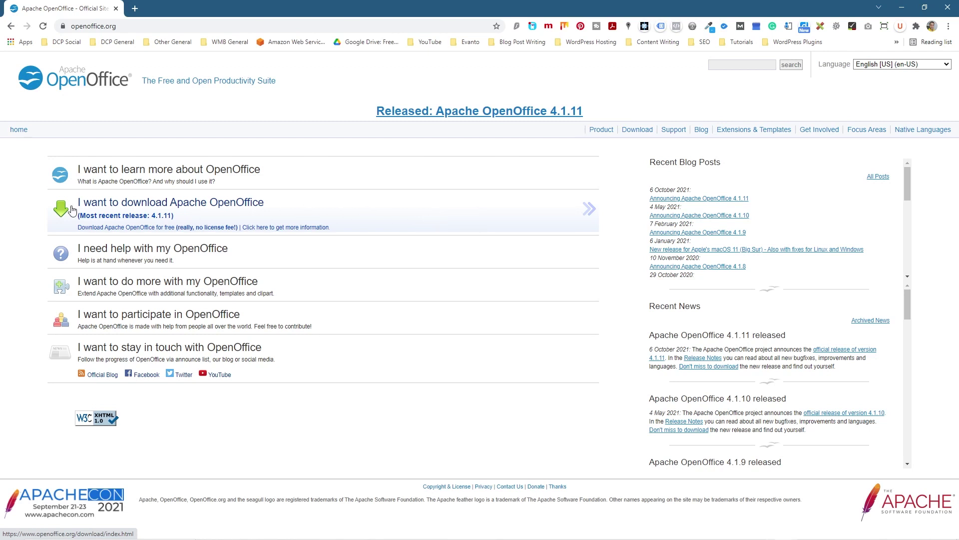
On the download page, choose Windows 32-bit (EXE), English [British] and version 4.1.11, then start the full-installation download.
click(66, 212)
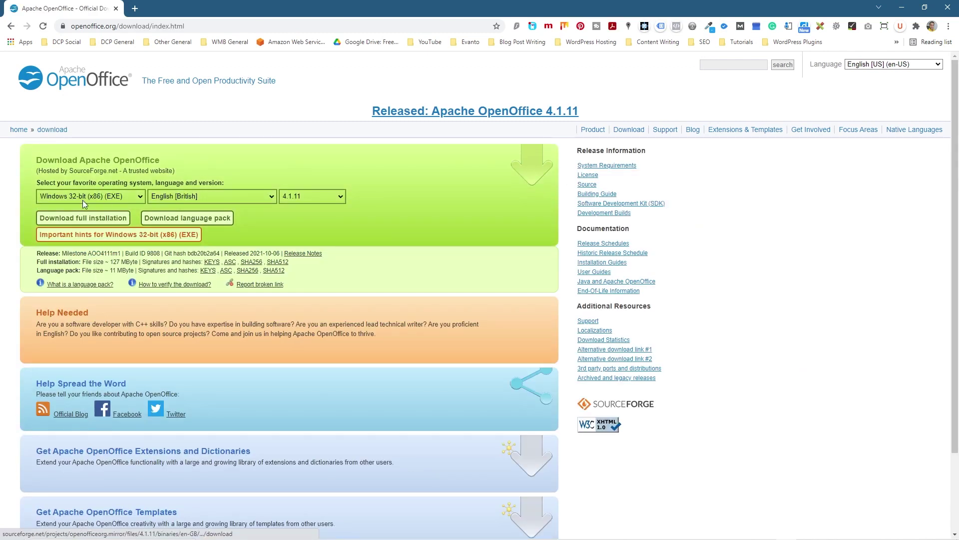
click(116, 198)
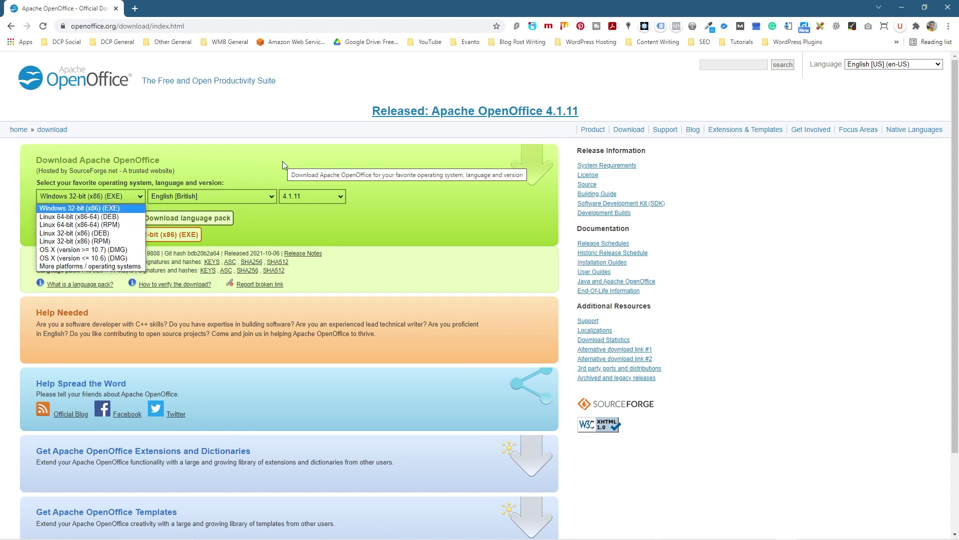
click(417, 197)
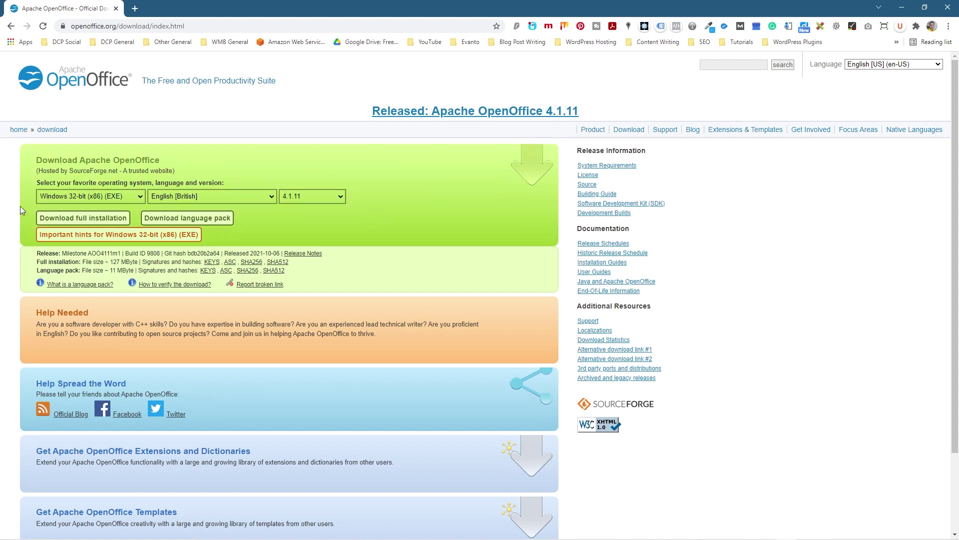
click(212, 194)
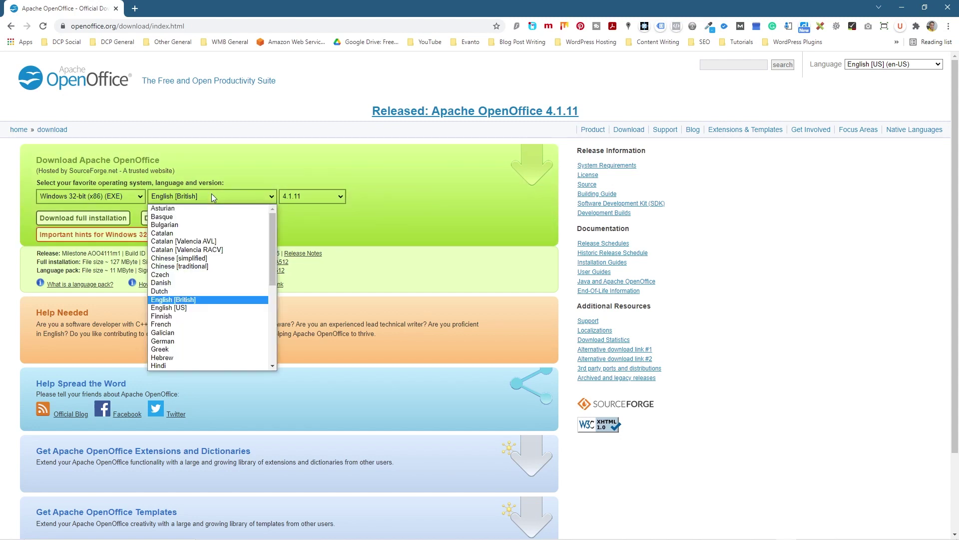
click(212, 195)
click(304, 192)
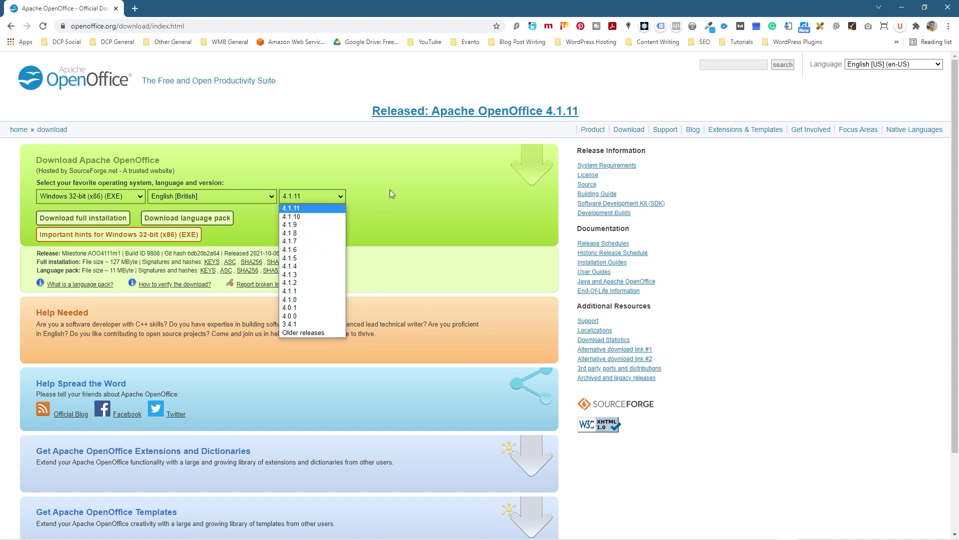
click(385, 202)
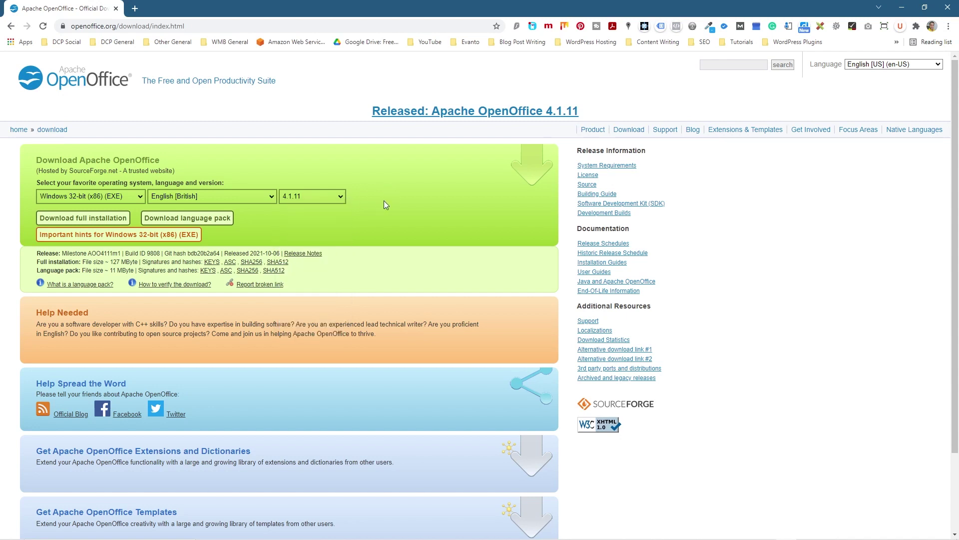
click(91, 218)
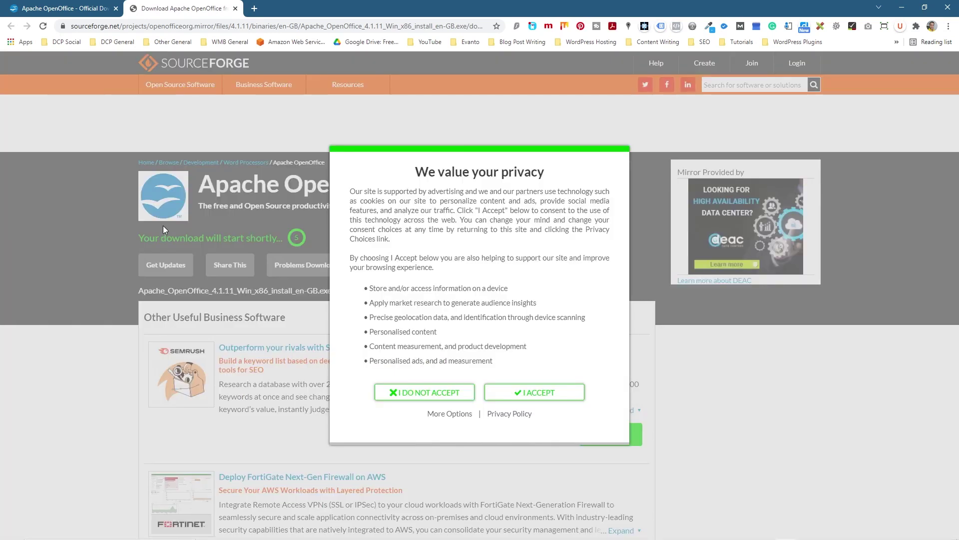
Accept the SourceForge privacy consent and run the downloaded 4.1.11 installer .exe.
click(535, 393)
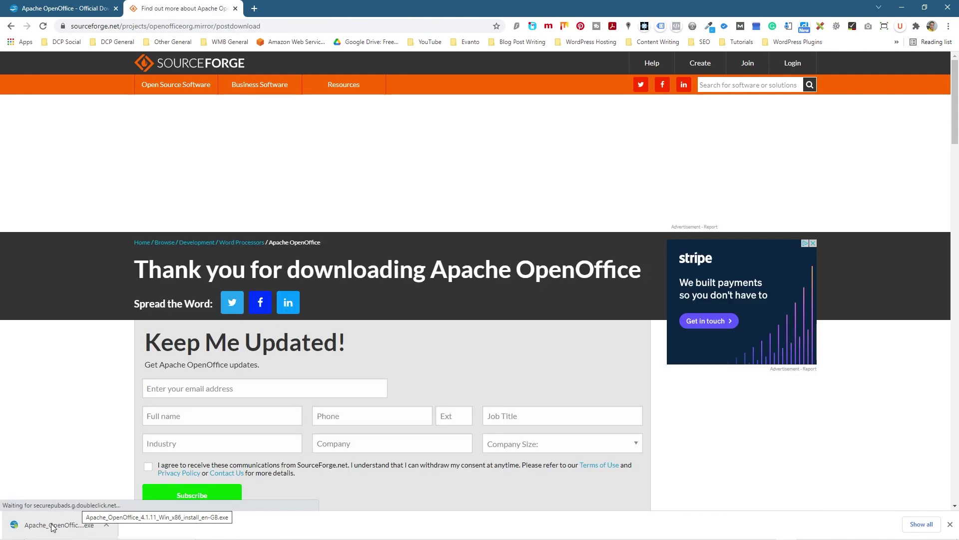
click(54, 525)
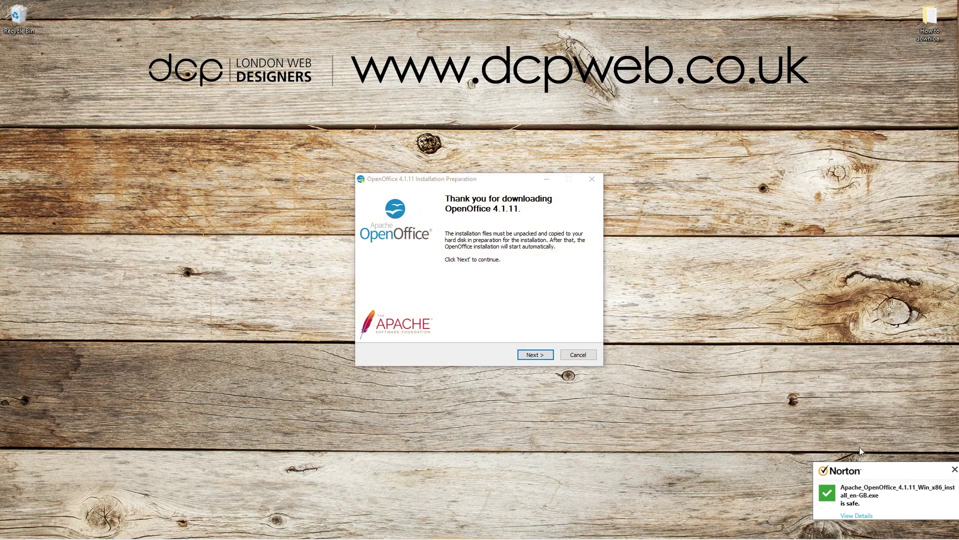
Unpack the installation files to the default desktop folder and continue past the welcome and Customer Information pages.
click(535, 354)
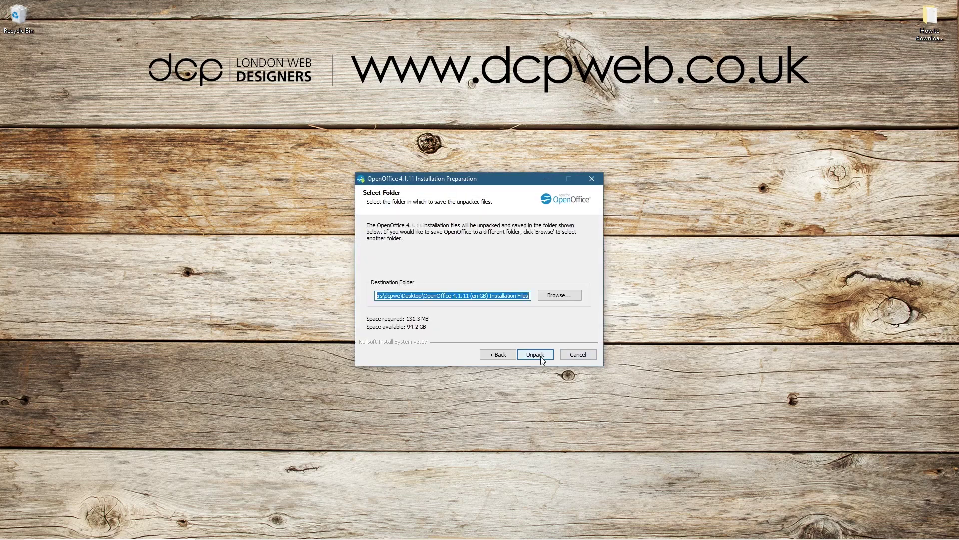
click(541, 355)
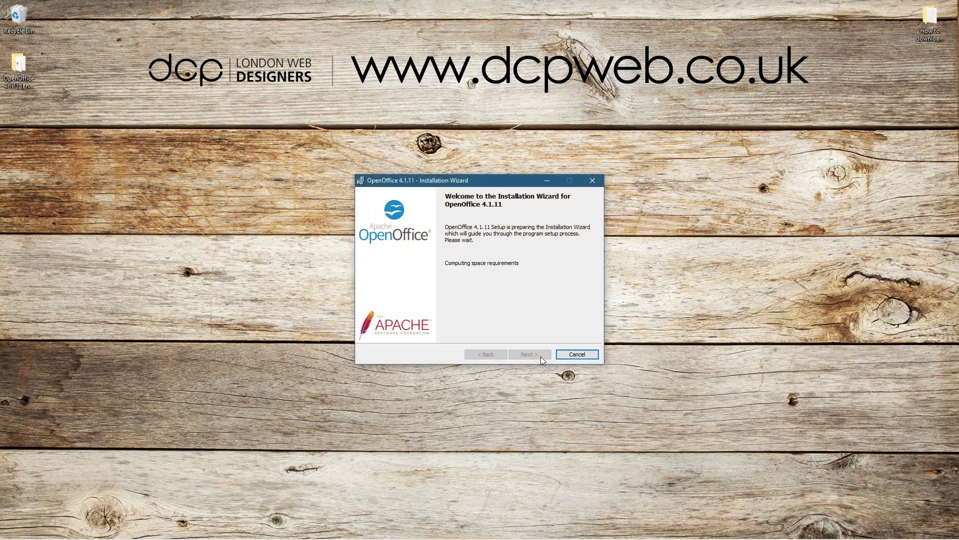
click(536, 351)
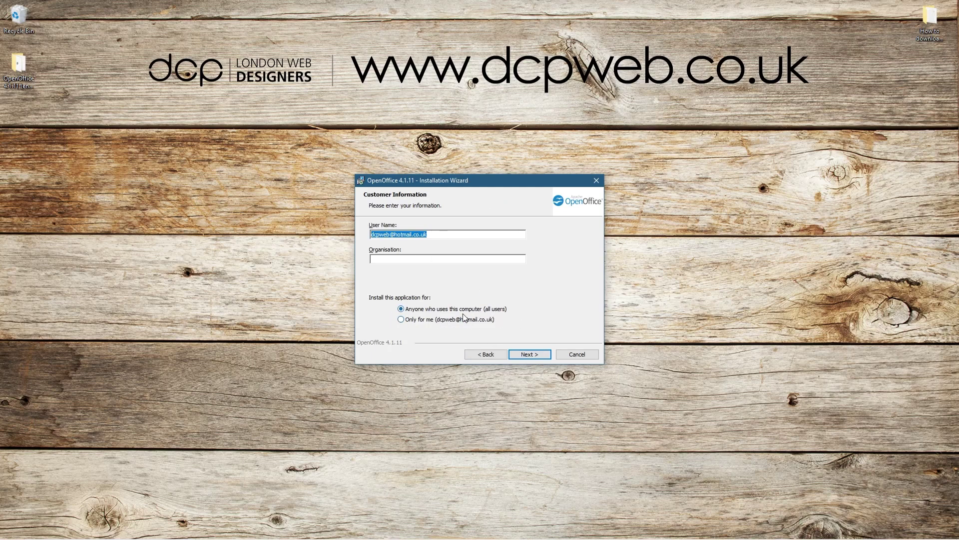
click(529, 357)
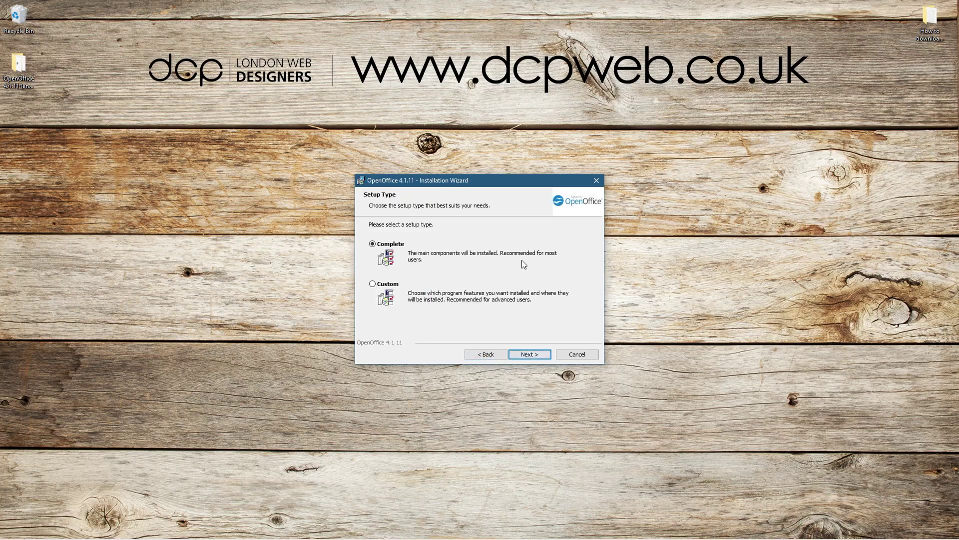
Keep the Complete setup type and install OpenOffice 4.1.11.
click(522, 358)
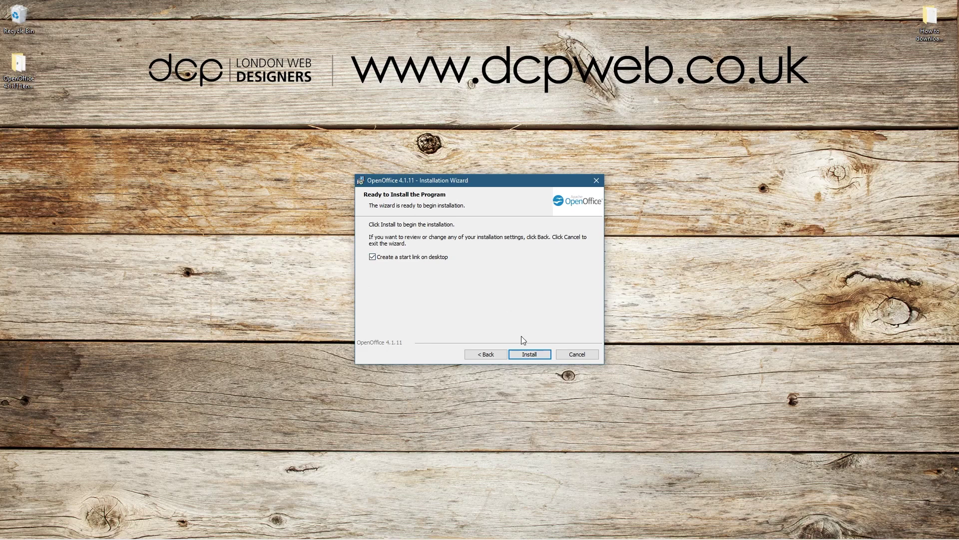
key(super)
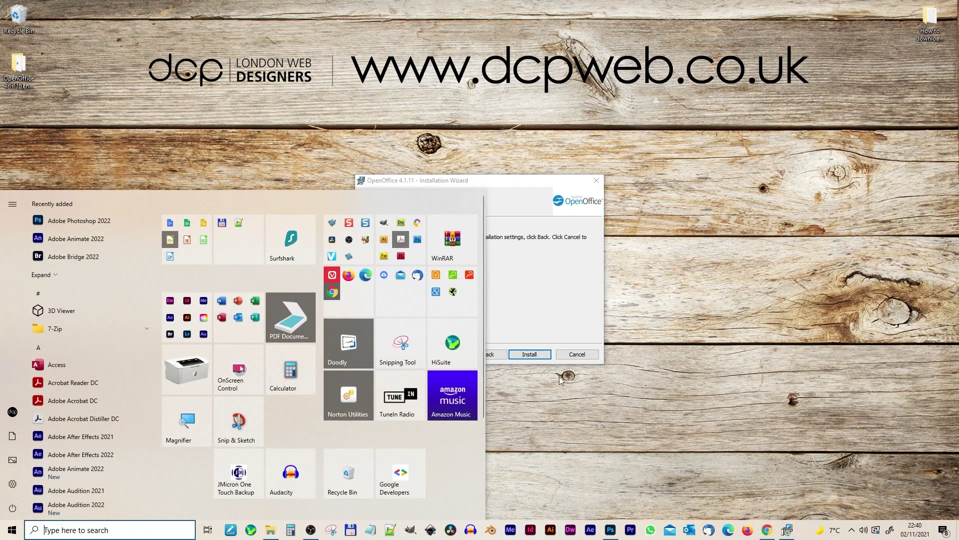
click(549, 373)
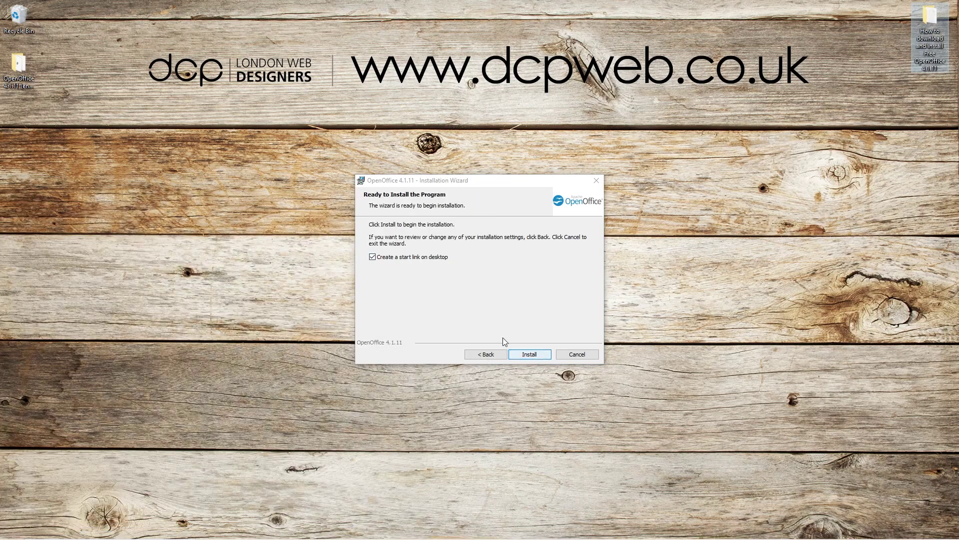
click(382, 259)
click(531, 354)
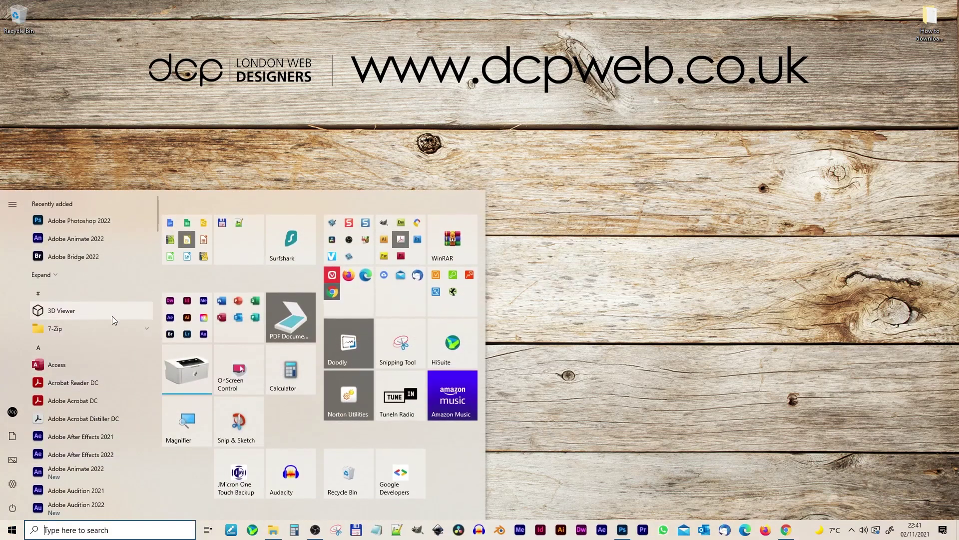
Scroll the Start menu app list down to O and expand the OpenOffice 4.1.11 folder.
scroll(85, 350, down, 6)
scroll(75, 392, down, 10)
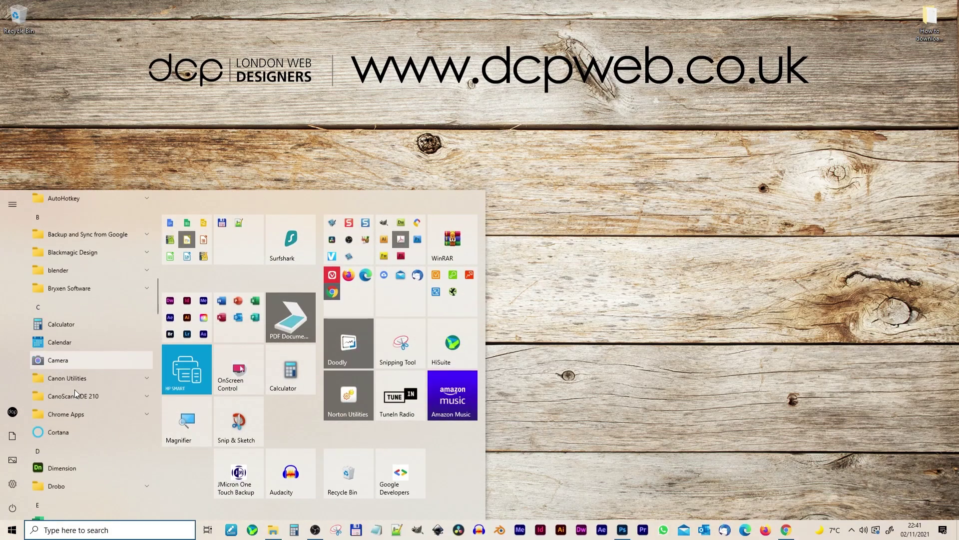
scroll(75, 393, down, 12)
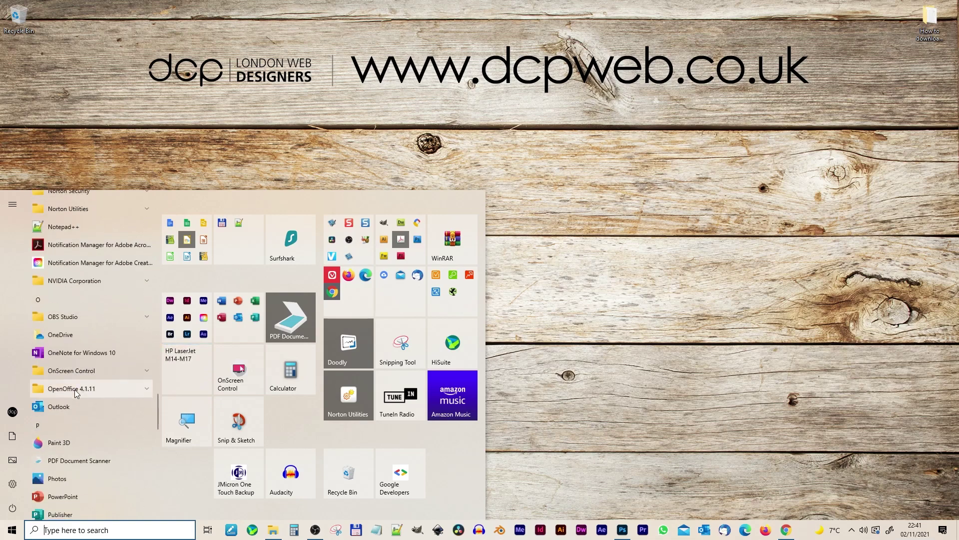
click(87, 392)
scroll(75, 425, down, 2)
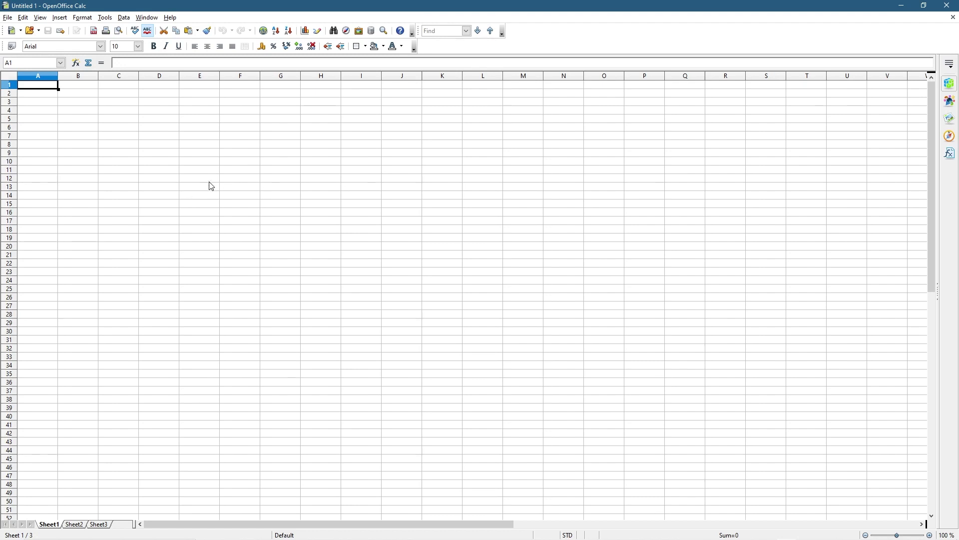
In the new Untitled 1 sheet, select A1:G20, clear the selection, then select cell G10.
drag(42, 87, 284, 246)
key(ctrl+Home)
click(263, 159)
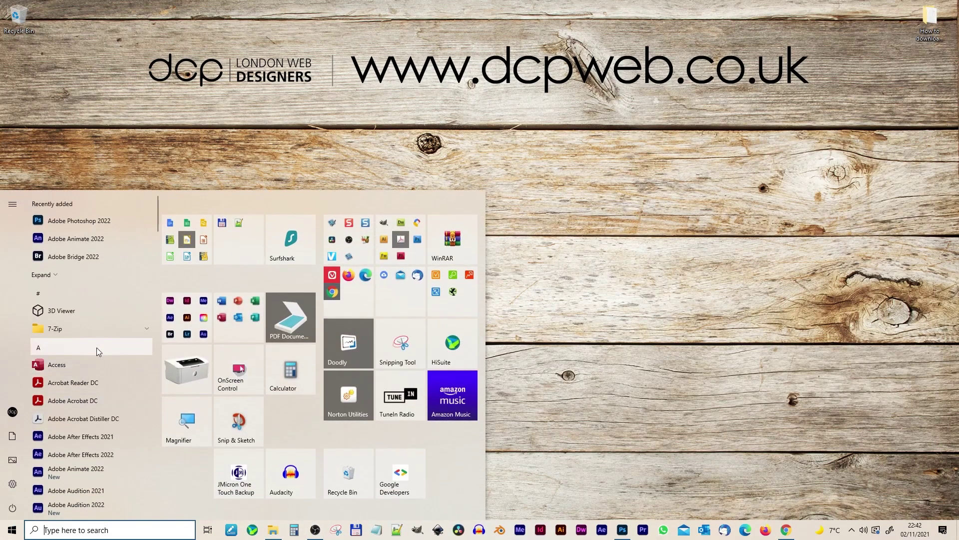
Scroll the Start menu to O and expand the OpenOffice 4.1.11 folder to list its apps.
scroll(92, 365, down, 3)
scroll(91, 365, down, 10)
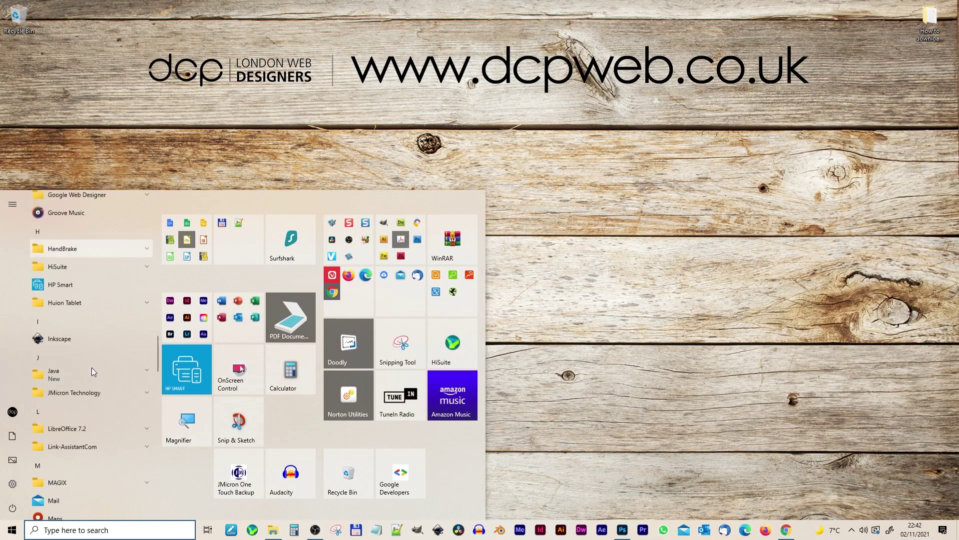
scroll(92, 368, down, 8)
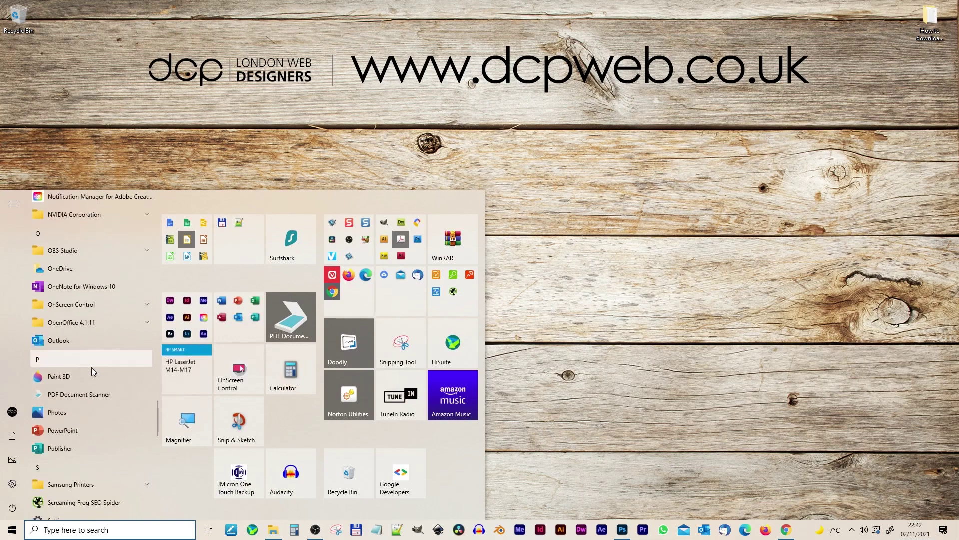
click(95, 323)
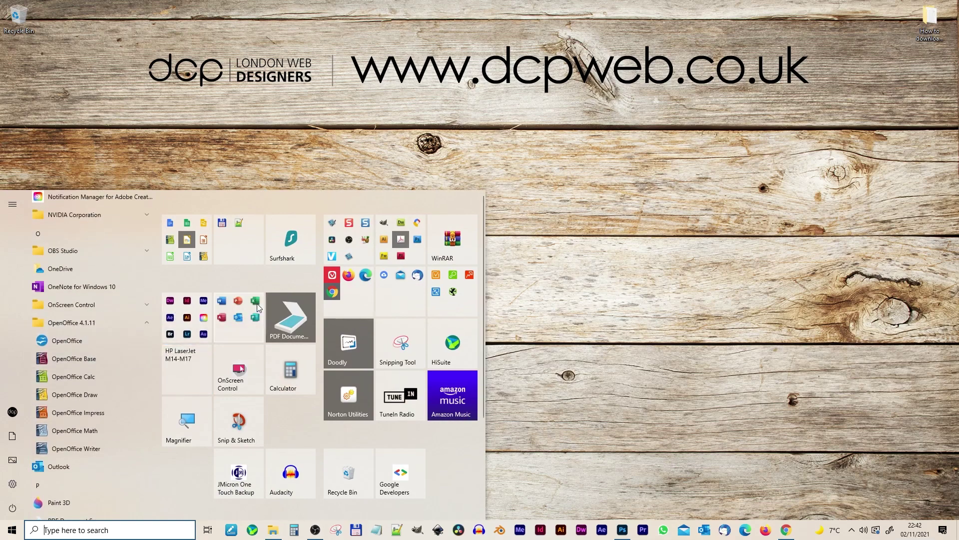